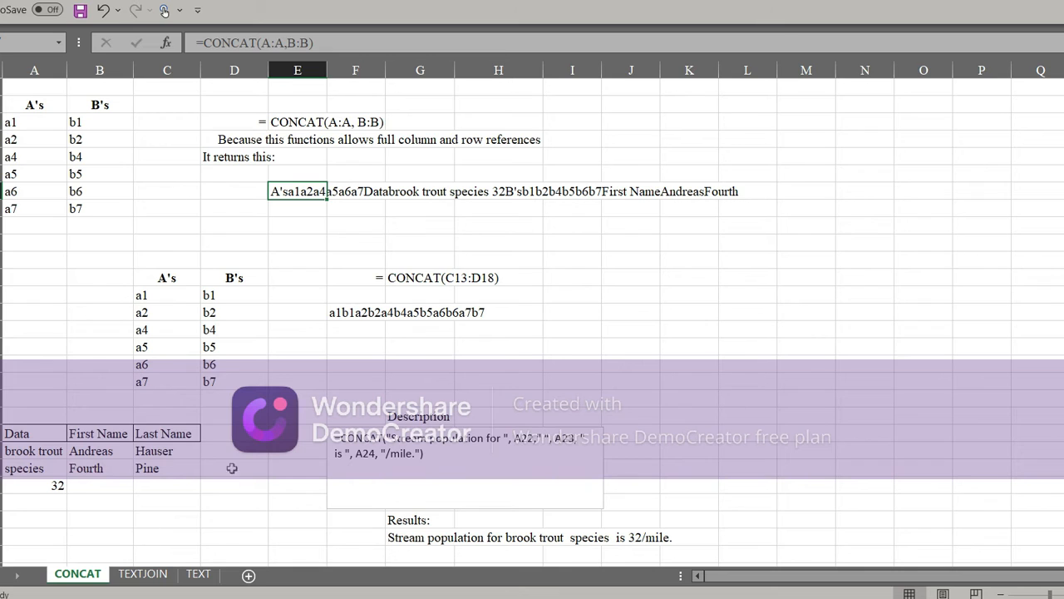
Step: Examine the CONCAT formula in E7 and the full column ranges it references
click(345, 119)
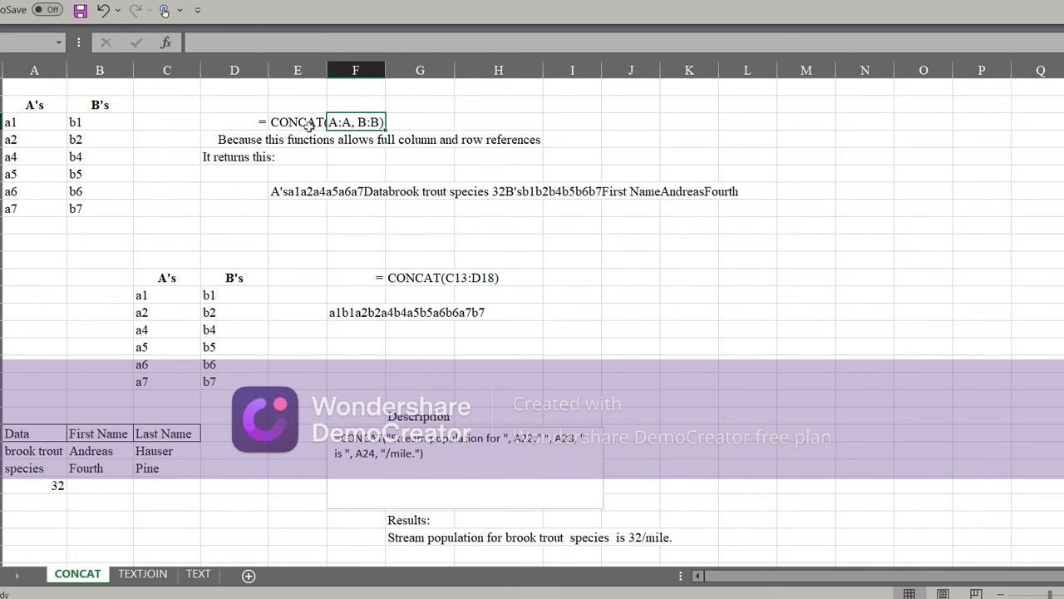
click(309, 125)
click(306, 193)
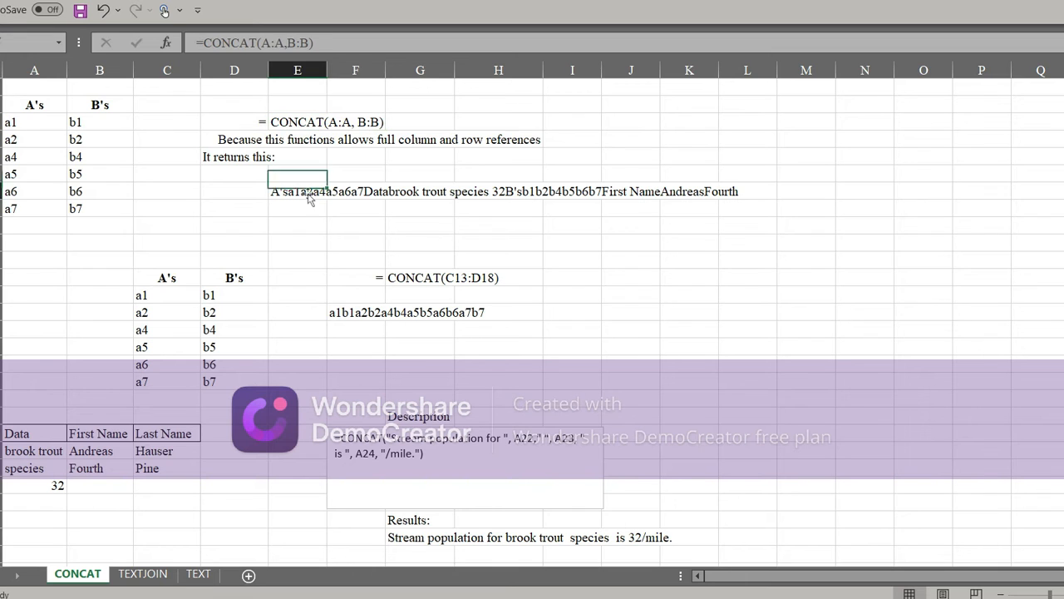
click(268, 43)
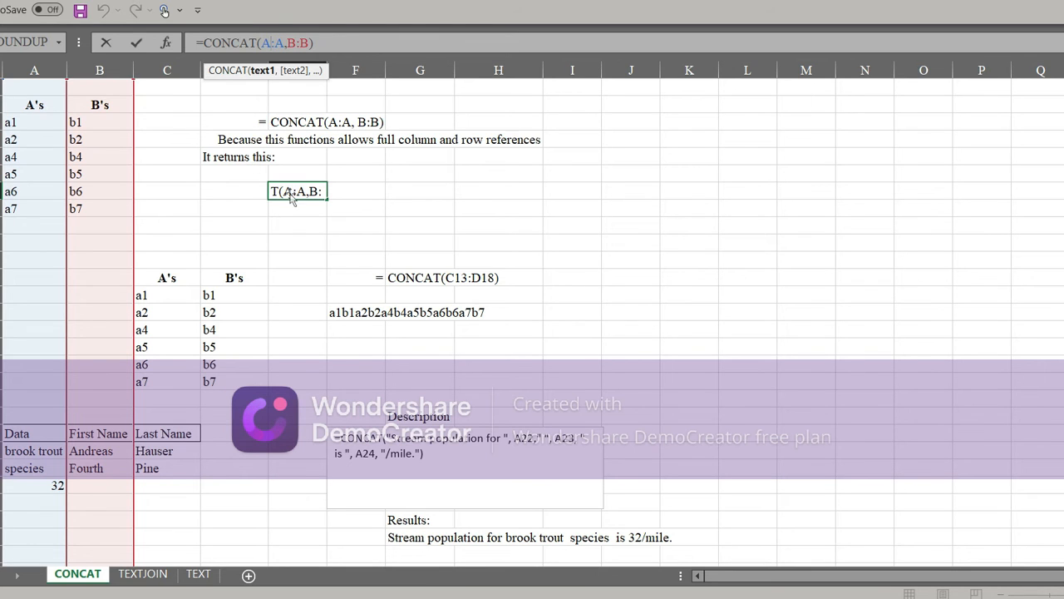
click(31, 111)
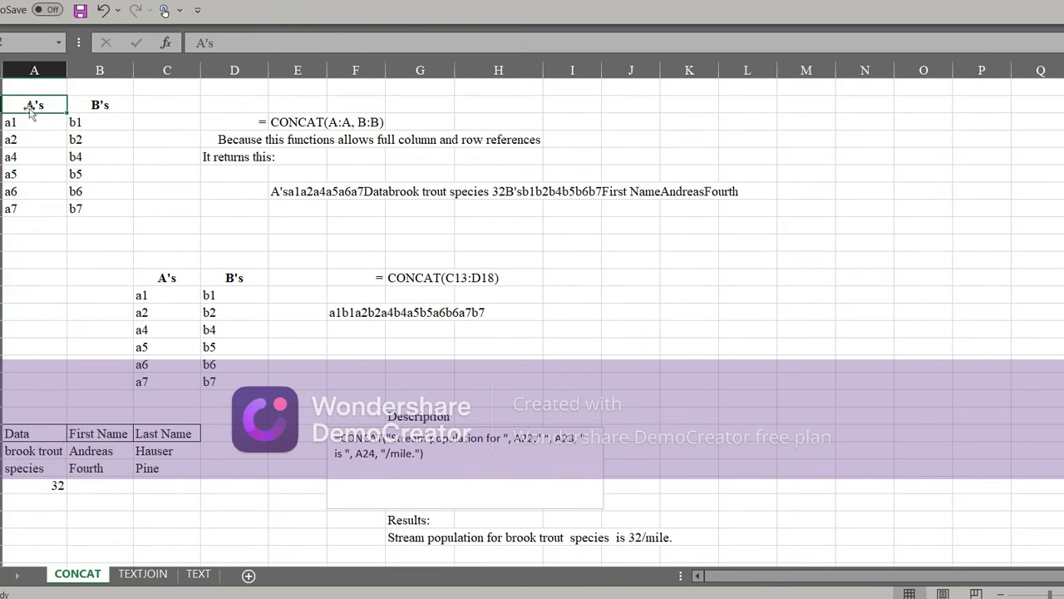
Step: Change the formula in E7 to =CONCAT(A2:B8) so it joins only the cells of the upper A's and B's table
click(300, 189)
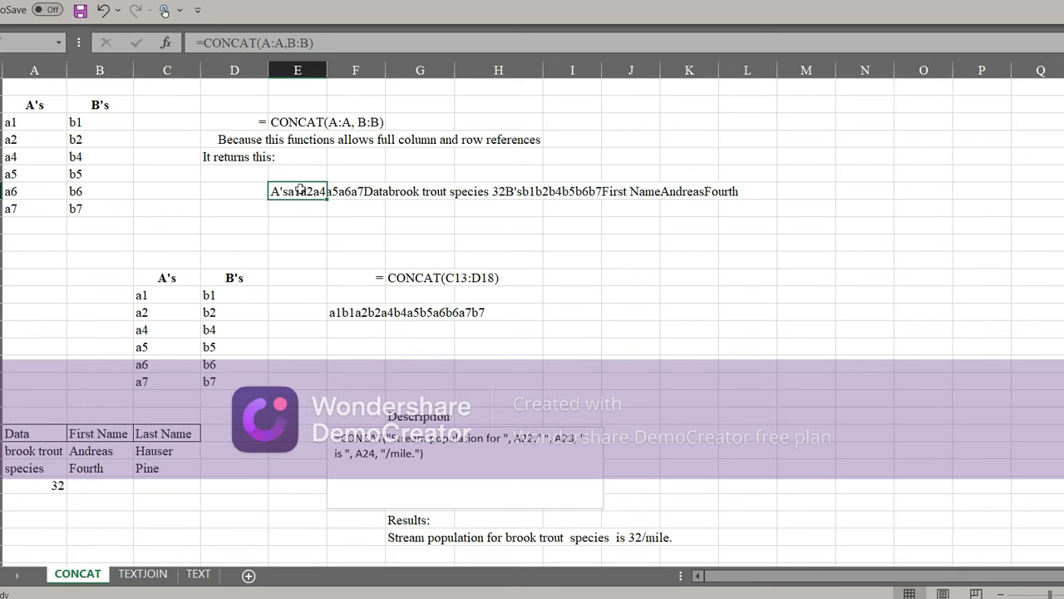
click(284, 44)
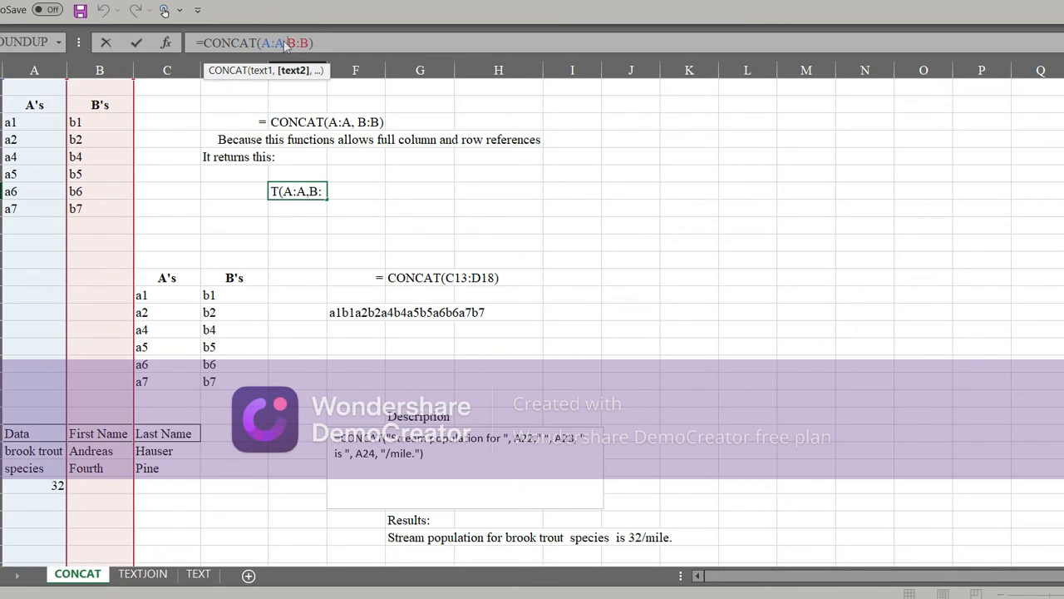
key(BackSpace)
key(BackSpace)
key(BackSpace)
key(BackSpace)
key(BackSpace)
key(BackSpace)
key(BackSpace)
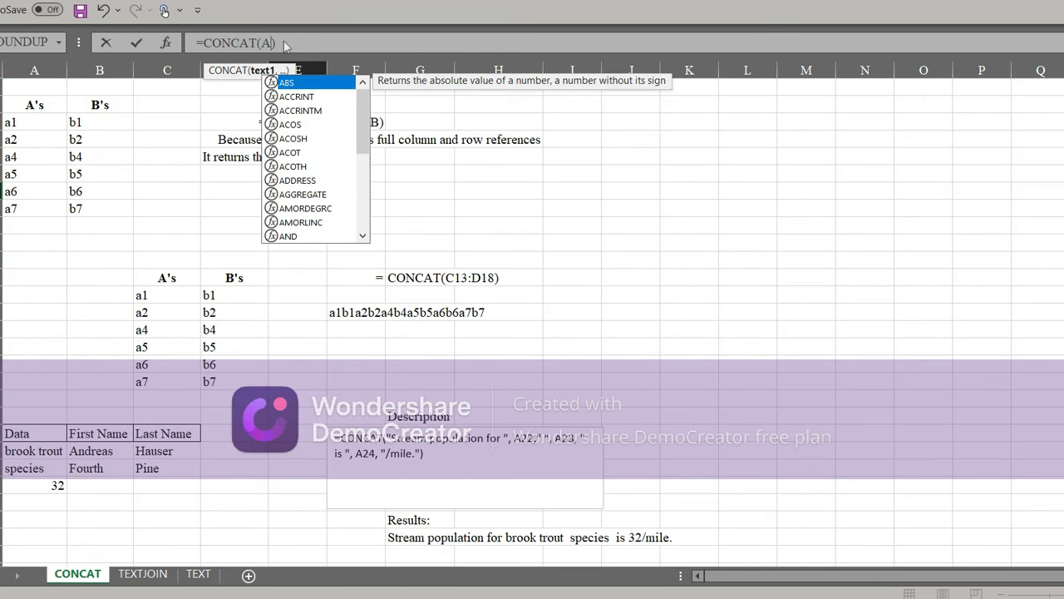
text(2)
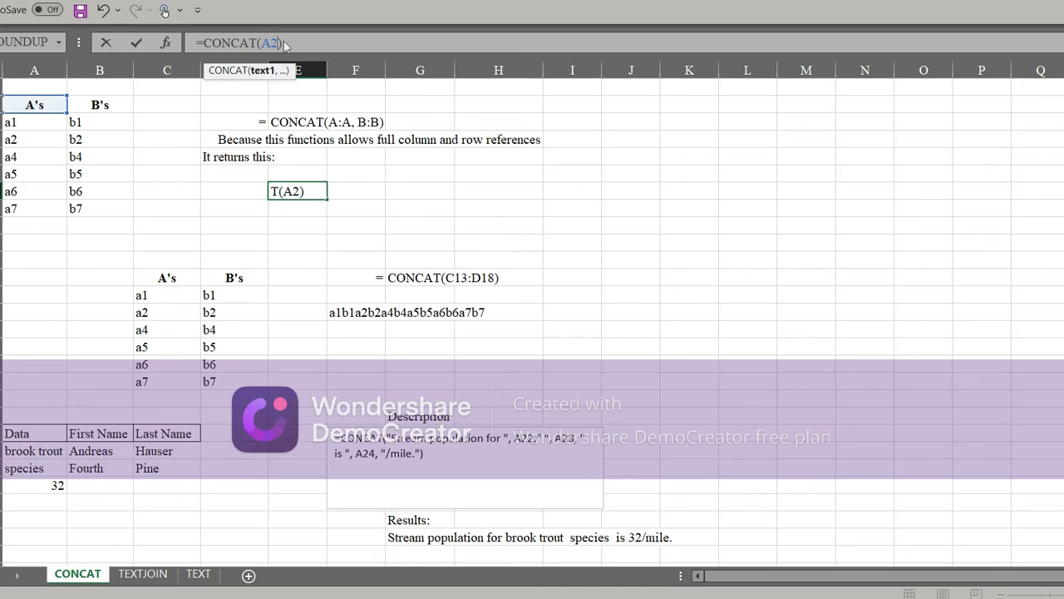
text(:B)
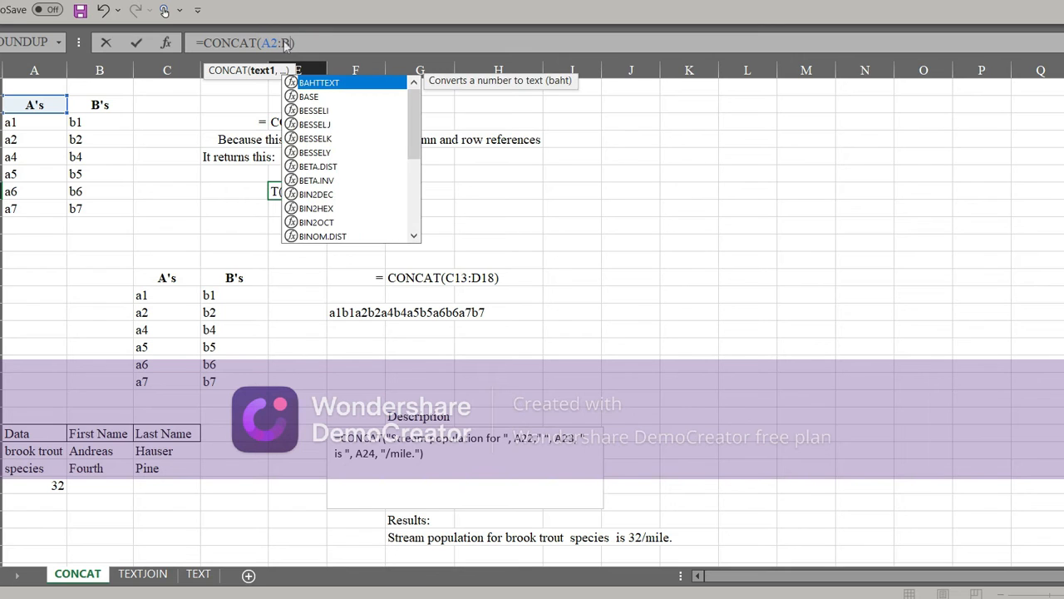
text(8)
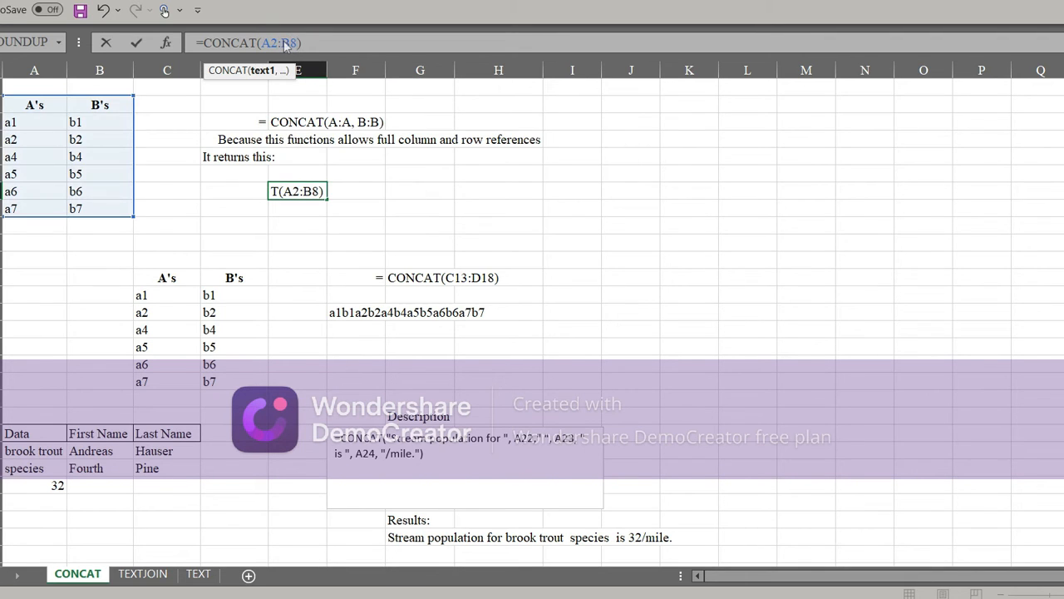
key(Return)
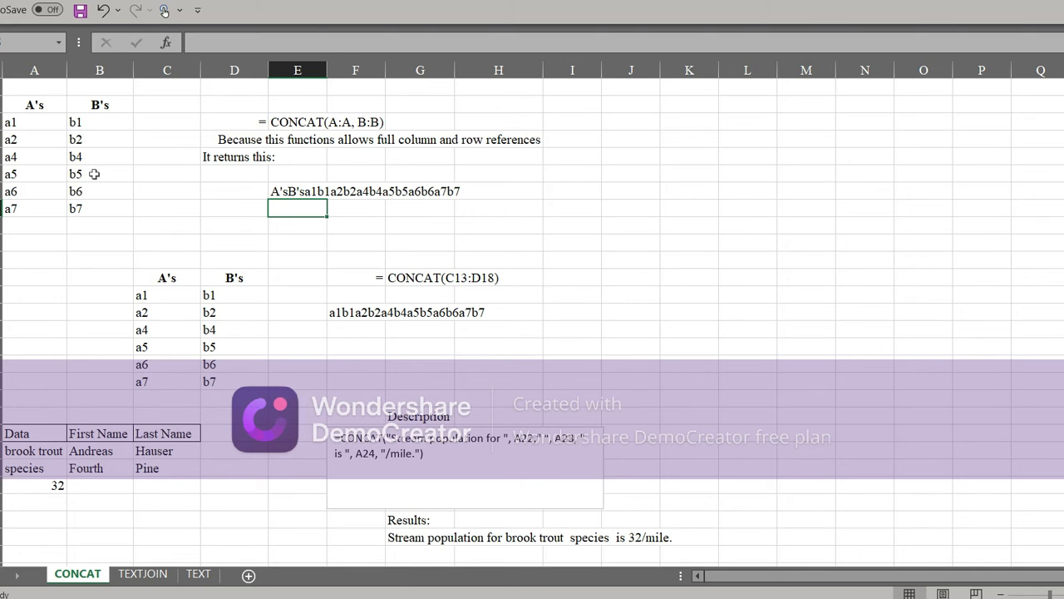
click(290, 190)
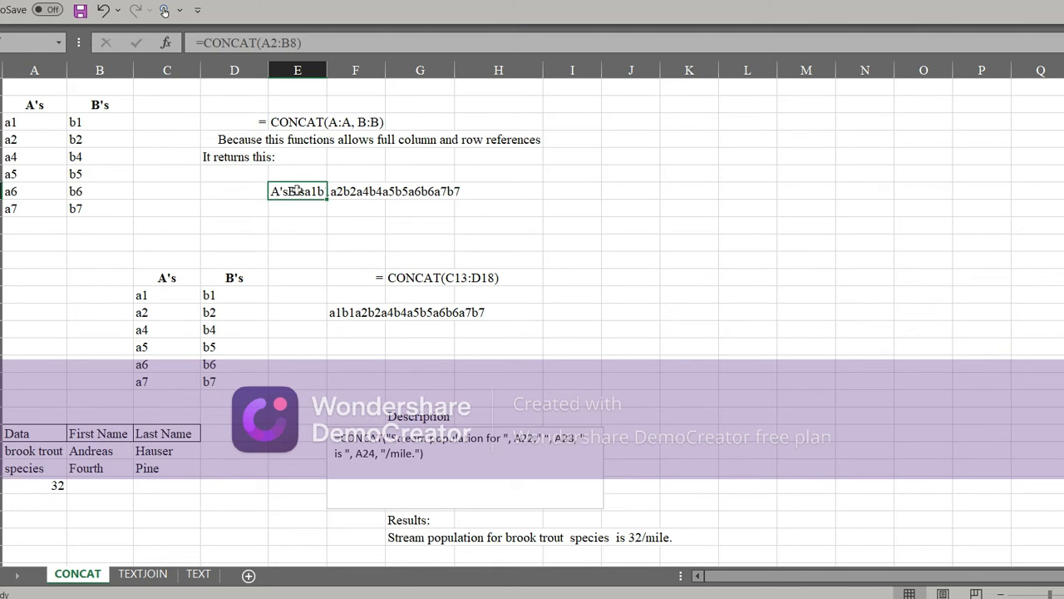
click(362, 190)
click(404, 189)
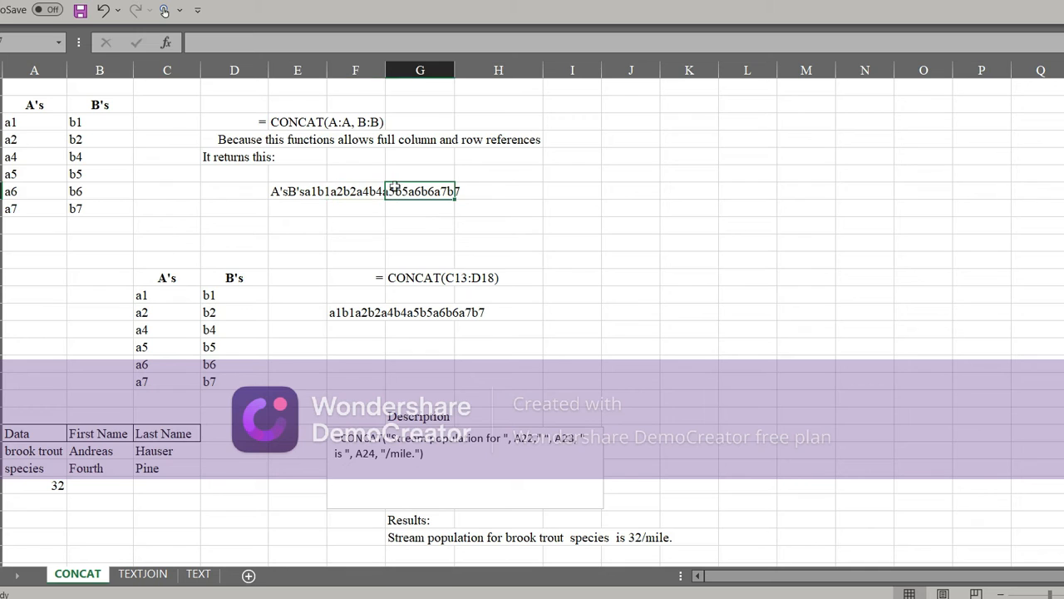
Step: Set the formula in E7 to =CONCAT(A:A, B:B) to join the full columns A and B
click(312, 183)
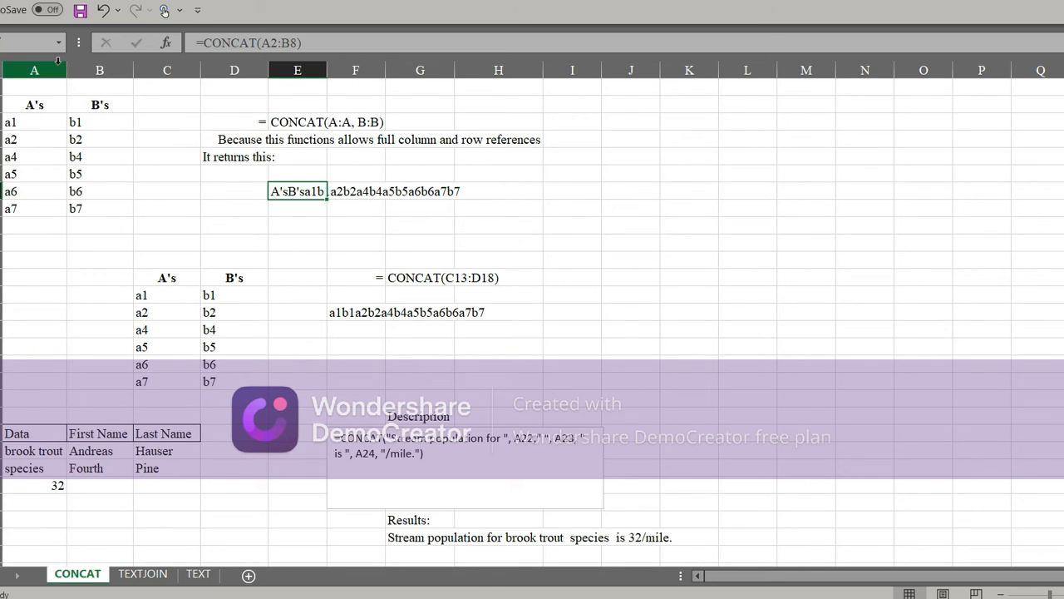
click(295, 42)
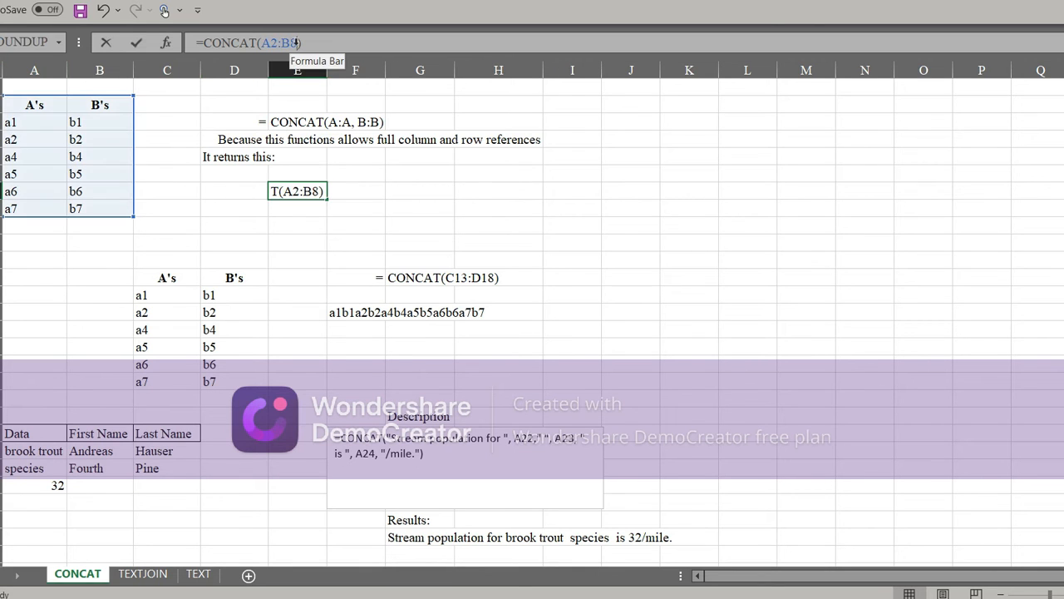
key(BackSpace)
key(BackSpace)
key(BackSpace)
key(BackSpace)
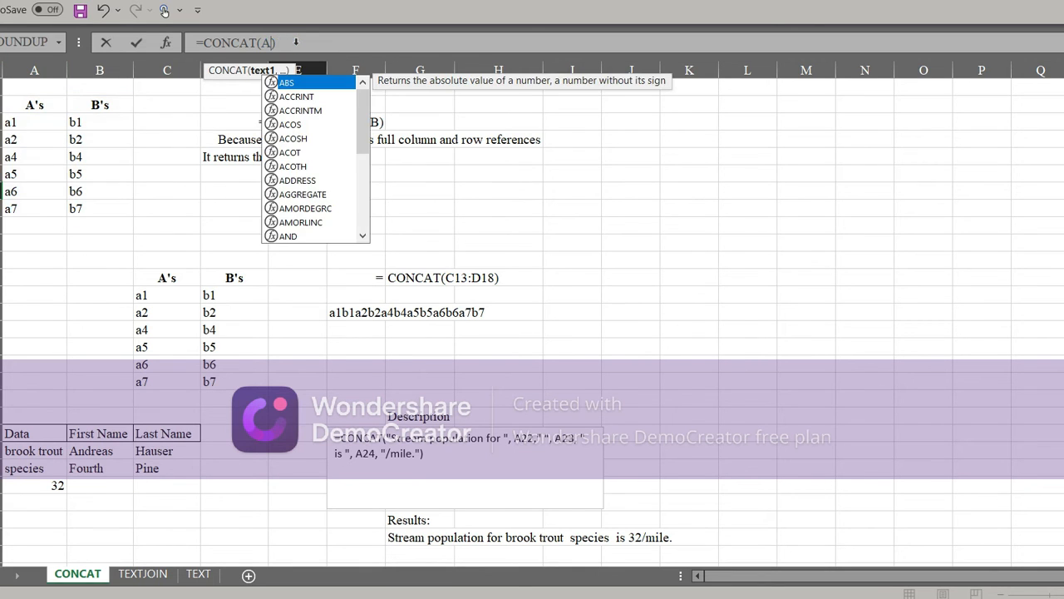
text(:A)
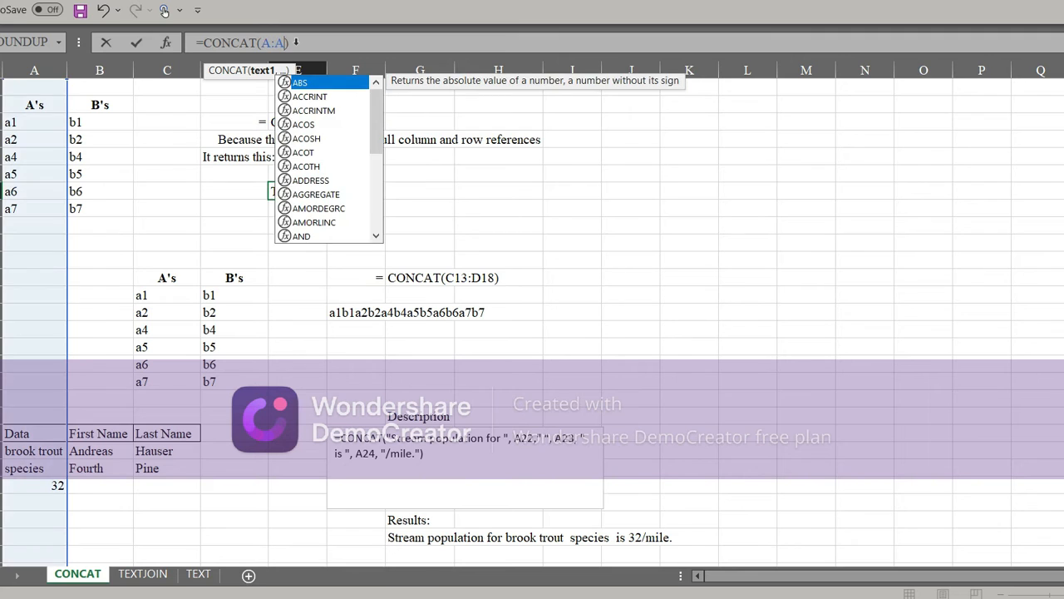
text(, B)
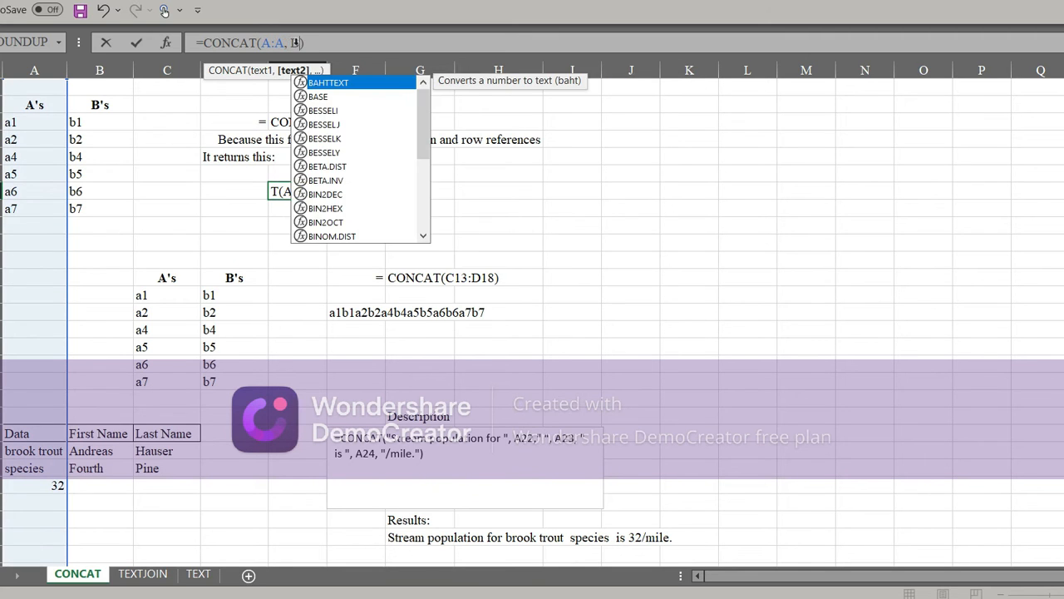
text(:B)
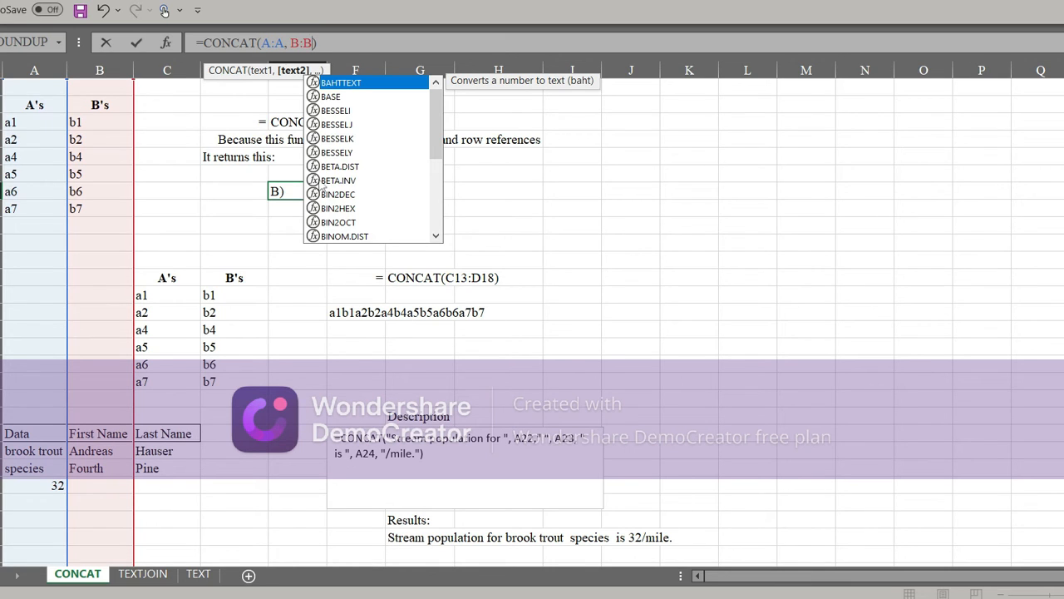
click(339, 49)
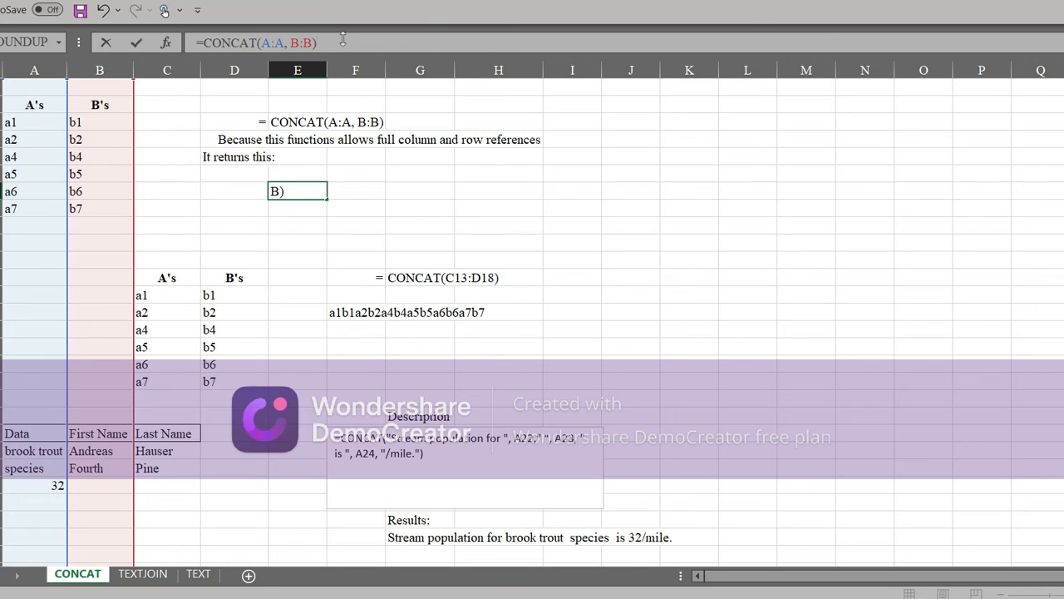
key(BackSpace)
key(BackSpace)
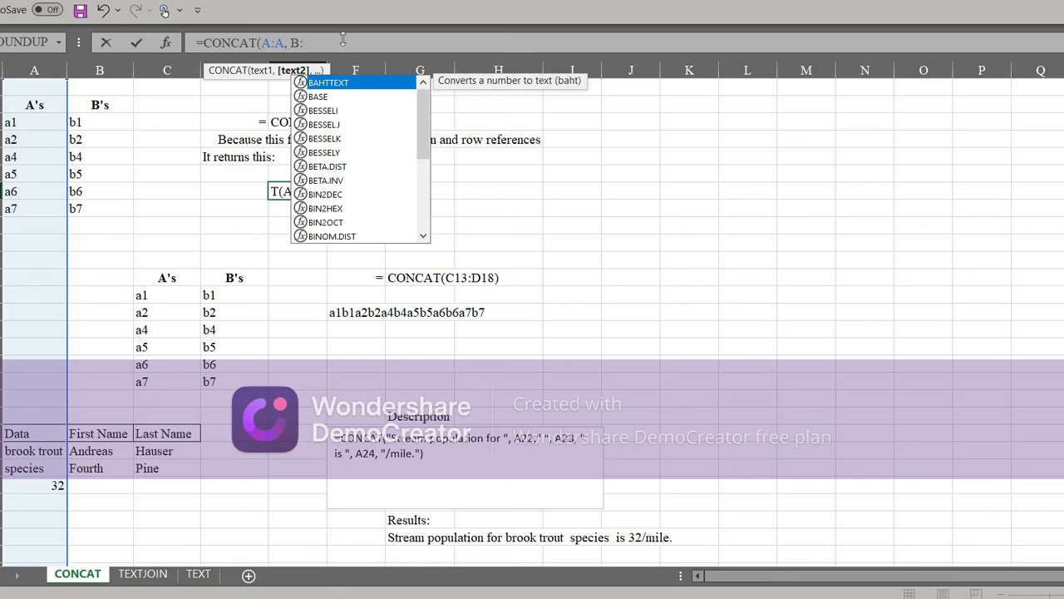
text(B))
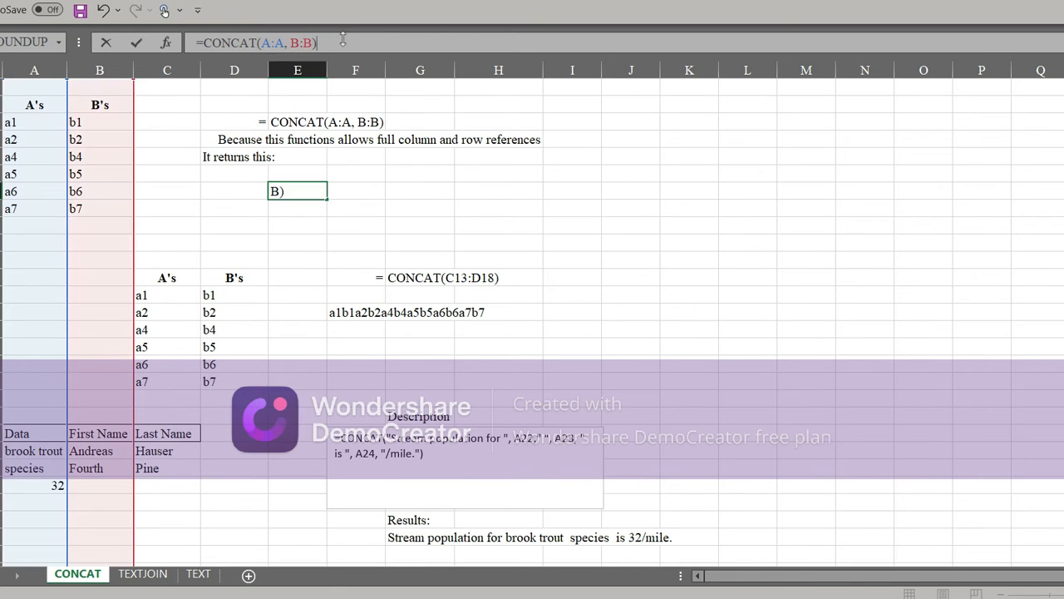
key(Return)
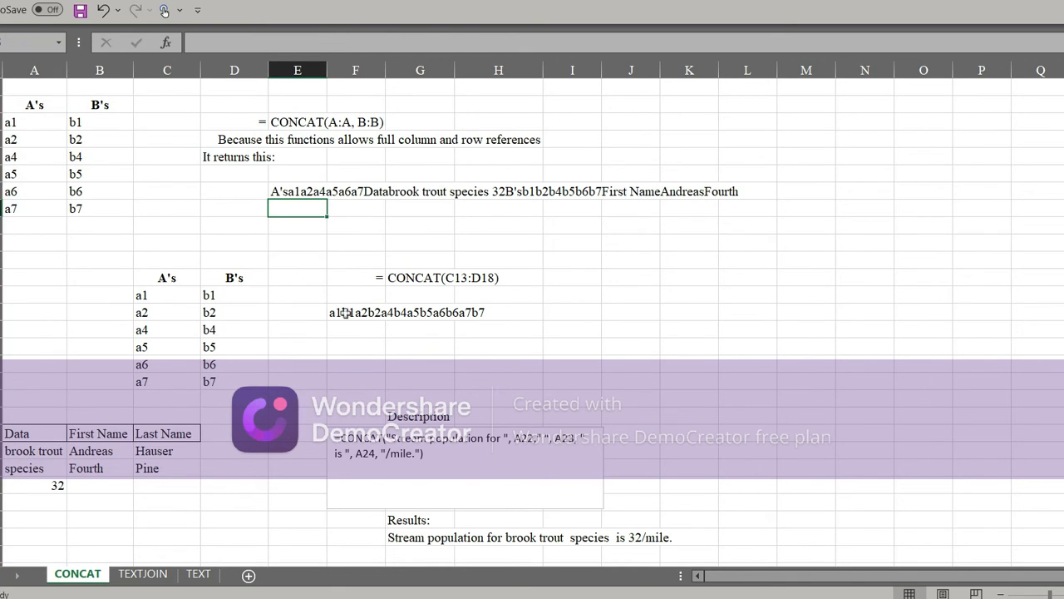
Step: Examine the CONCAT formula in F14 and the source range C13:D18 below the A's and B's headers
click(433, 276)
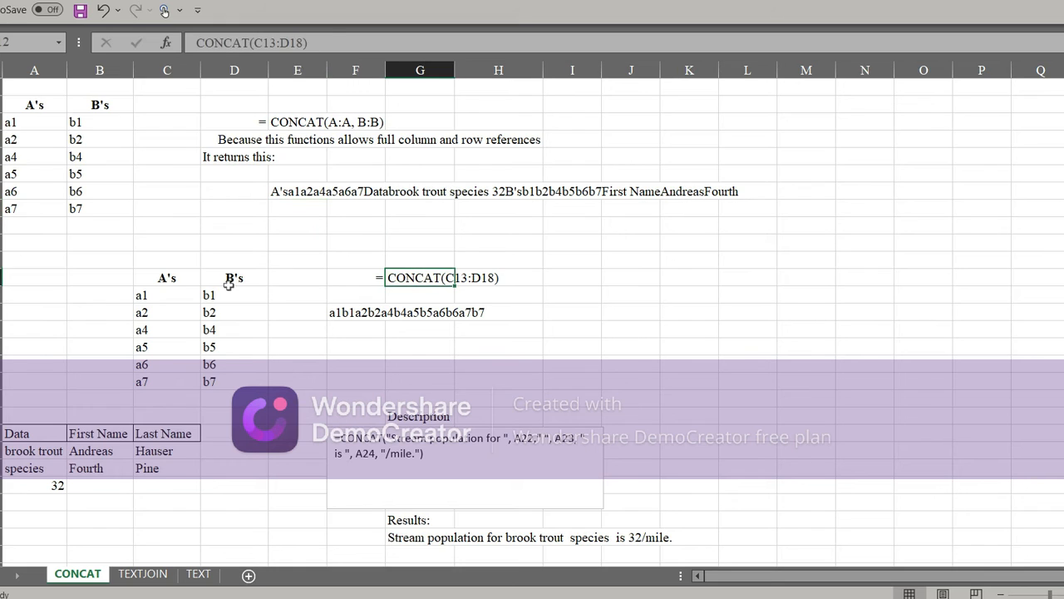
click(184, 278)
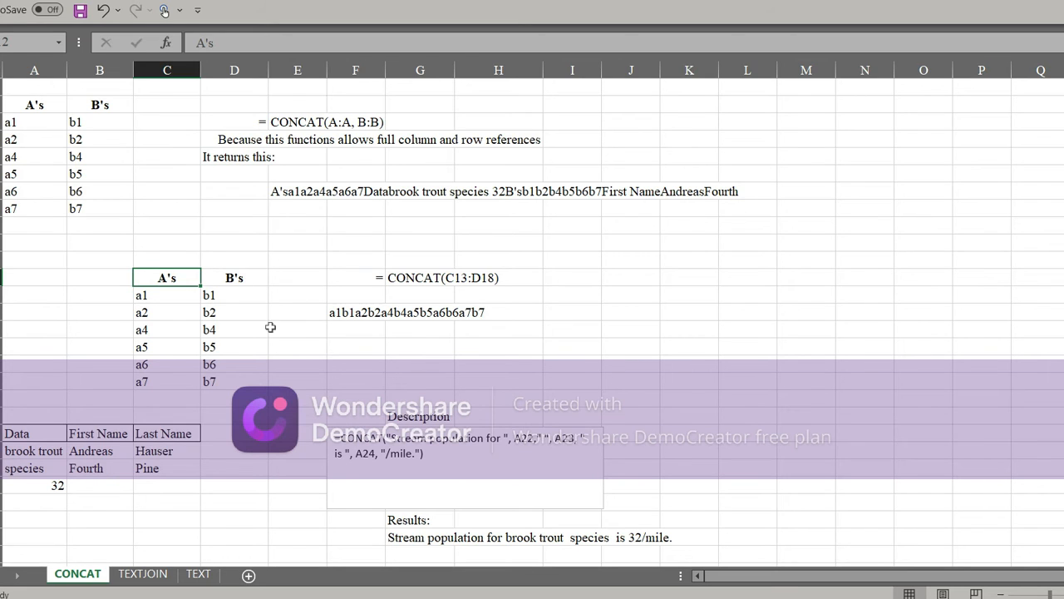
click(363, 312)
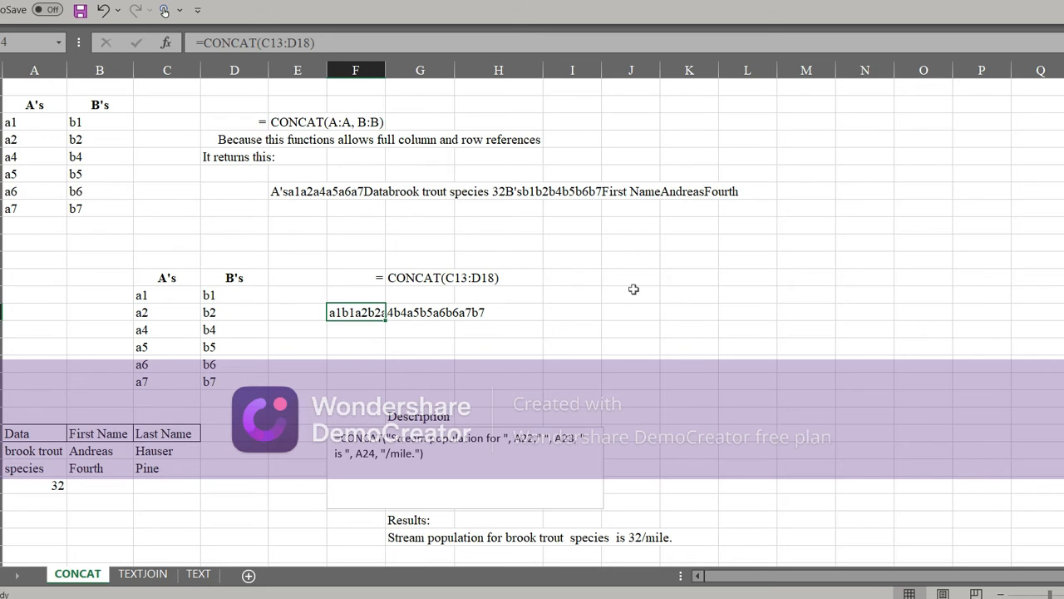
key(F2)
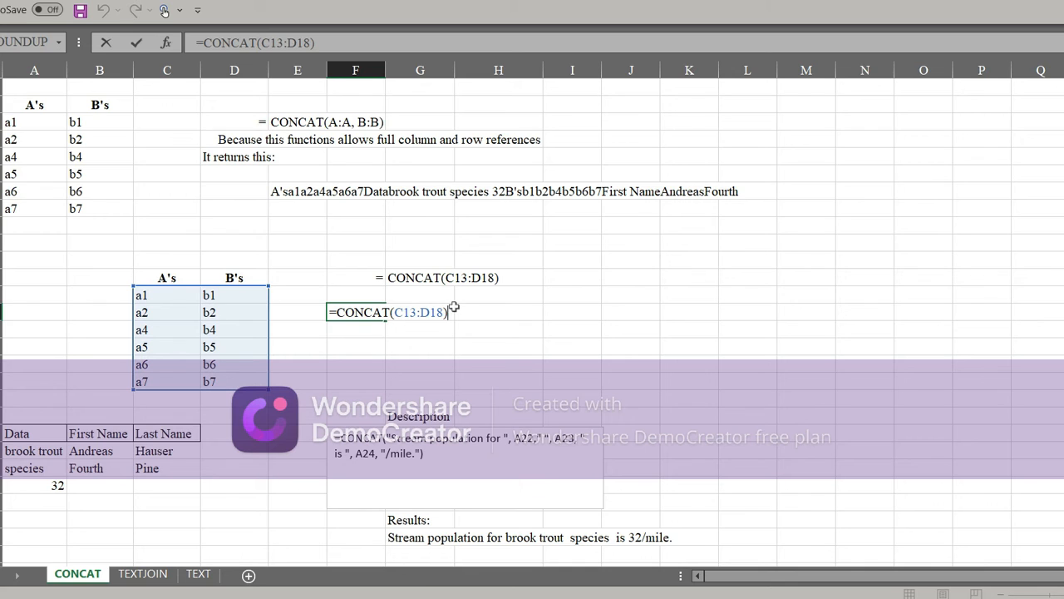
key(Return)
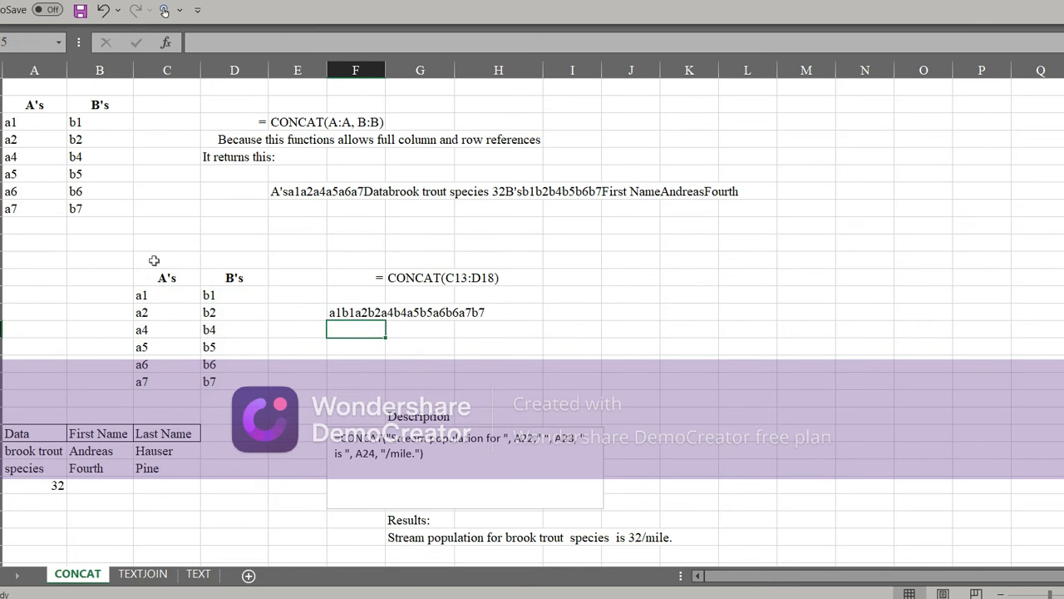
click(183, 296)
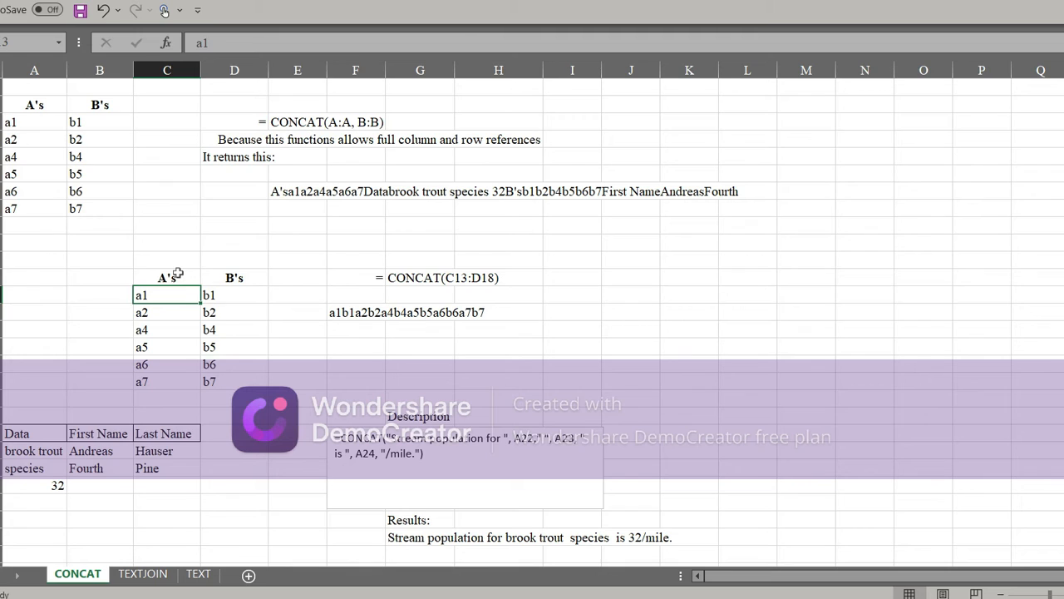
click(183, 277)
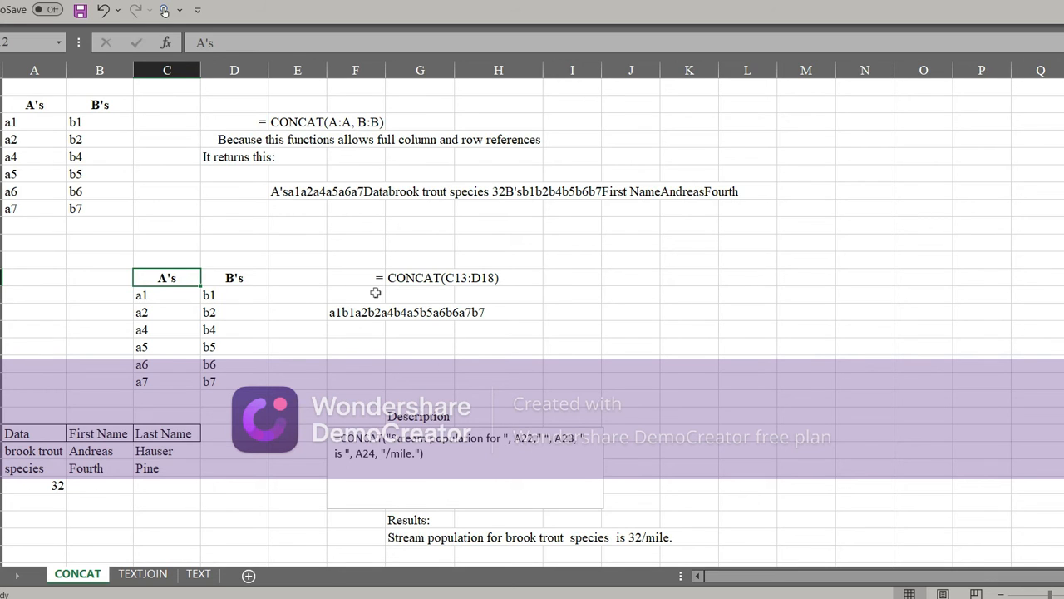
Step: Review the stream population example, checking source cells A22 to A24 against the CONCAT formula and its result sentence
click(293, 392)
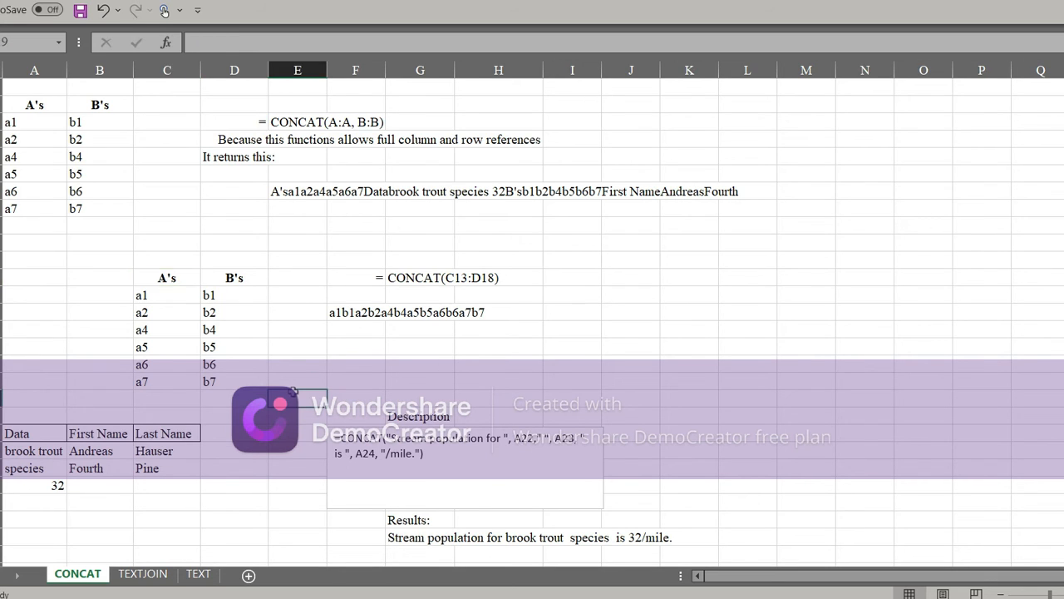
scroll(215, 382, down, 1)
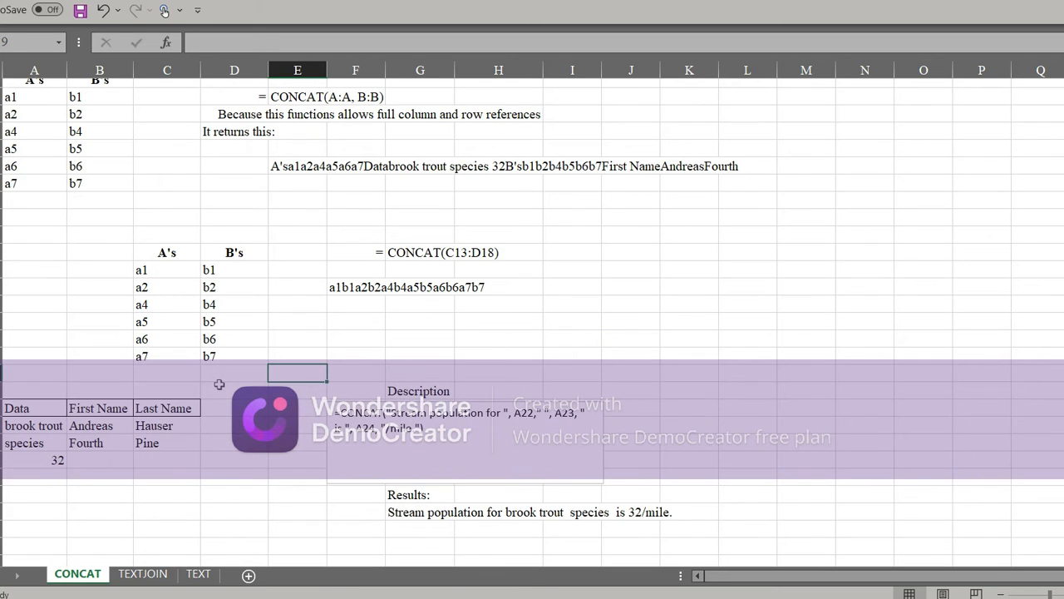
scroll(219, 383, down, 2)
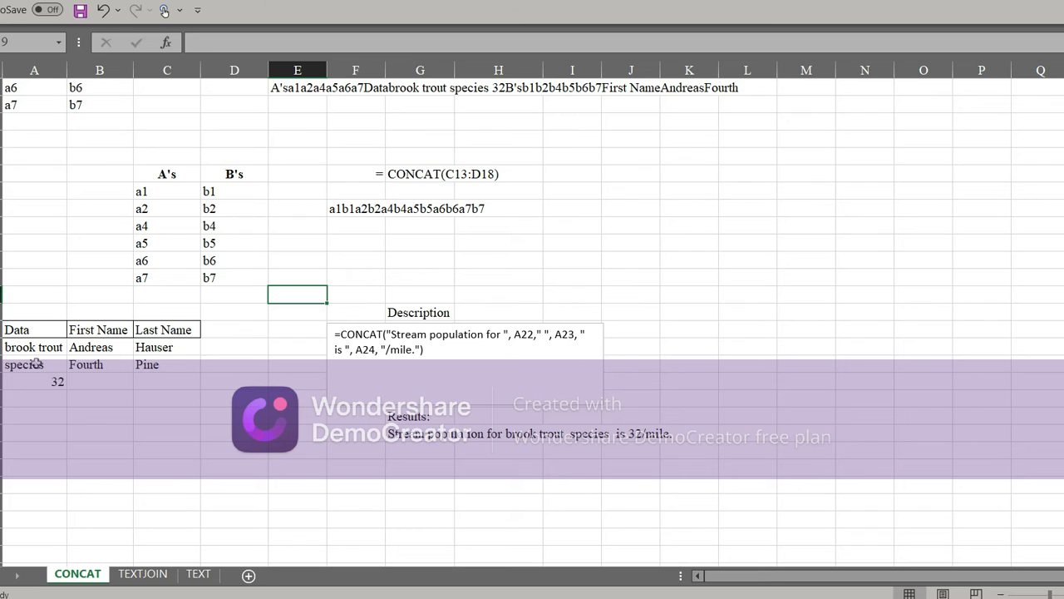
click(38, 384)
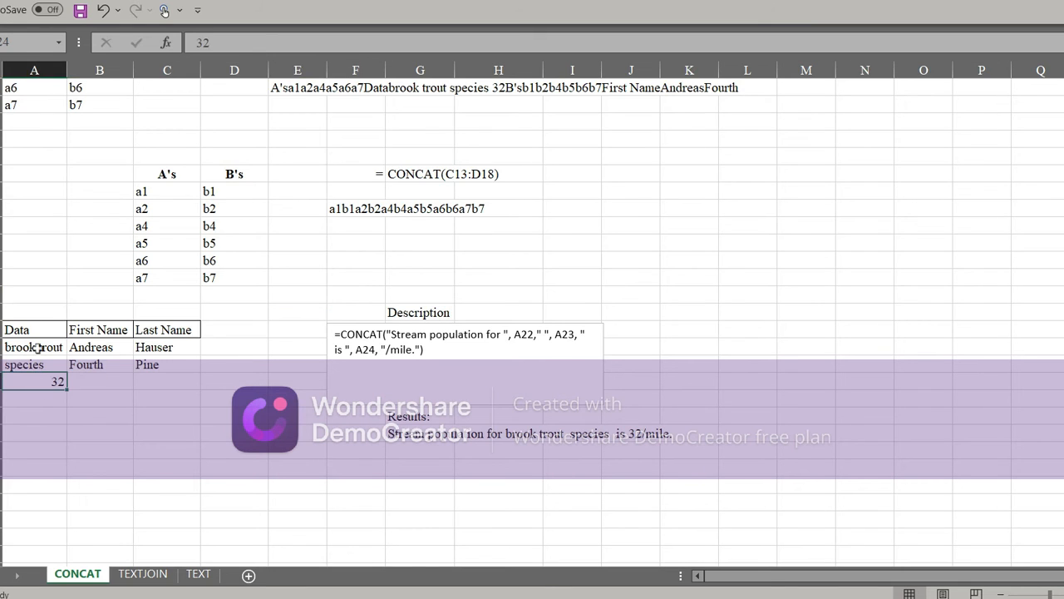
click(38, 348)
click(40, 364)
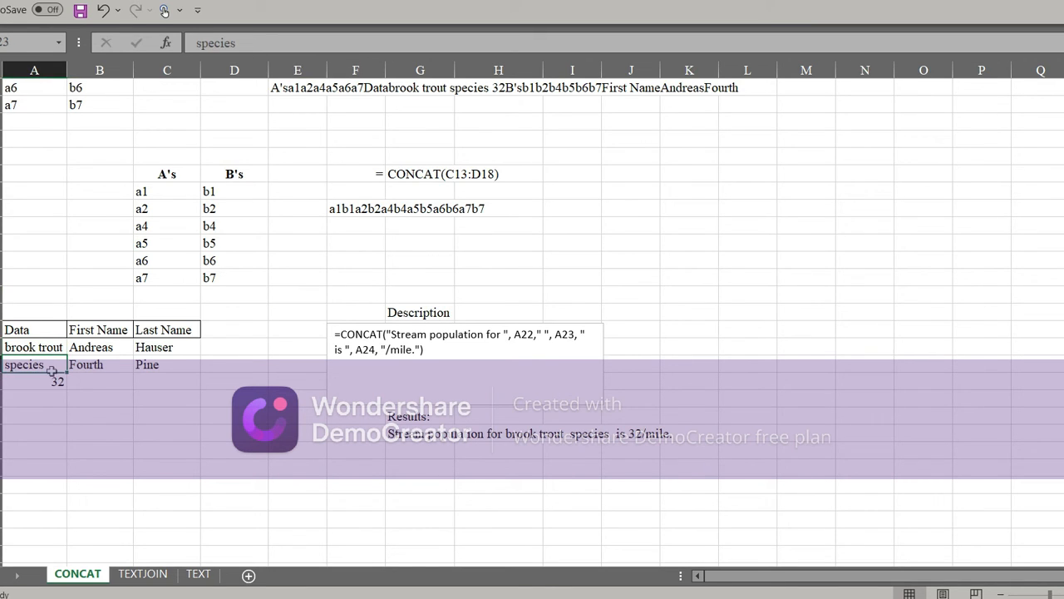
click(119, 408)
click(55, 378)
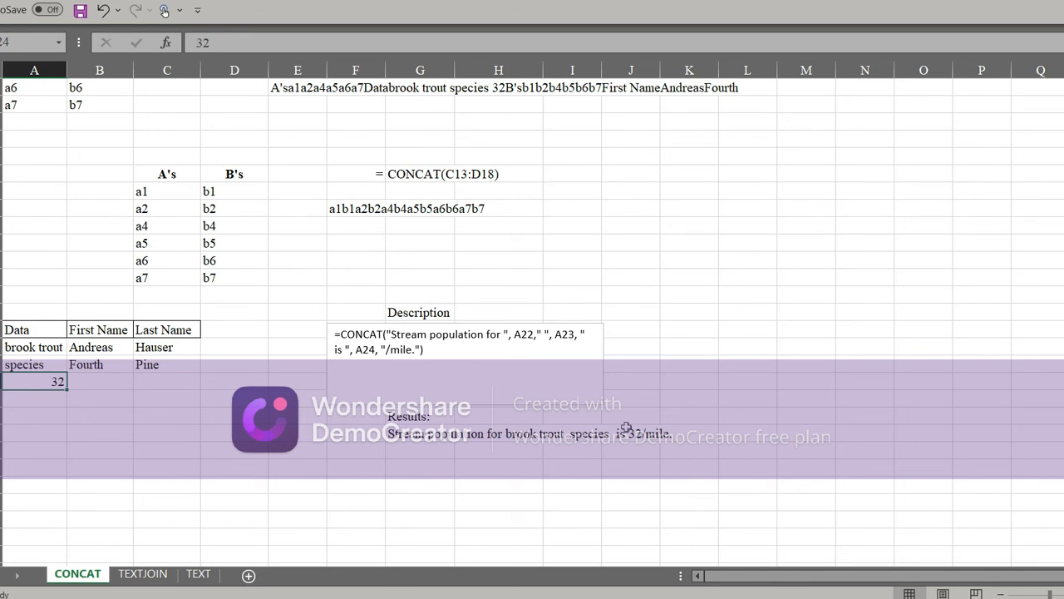
scroll(446, 227, up, 2)
scroll(446, 227, down, 3)
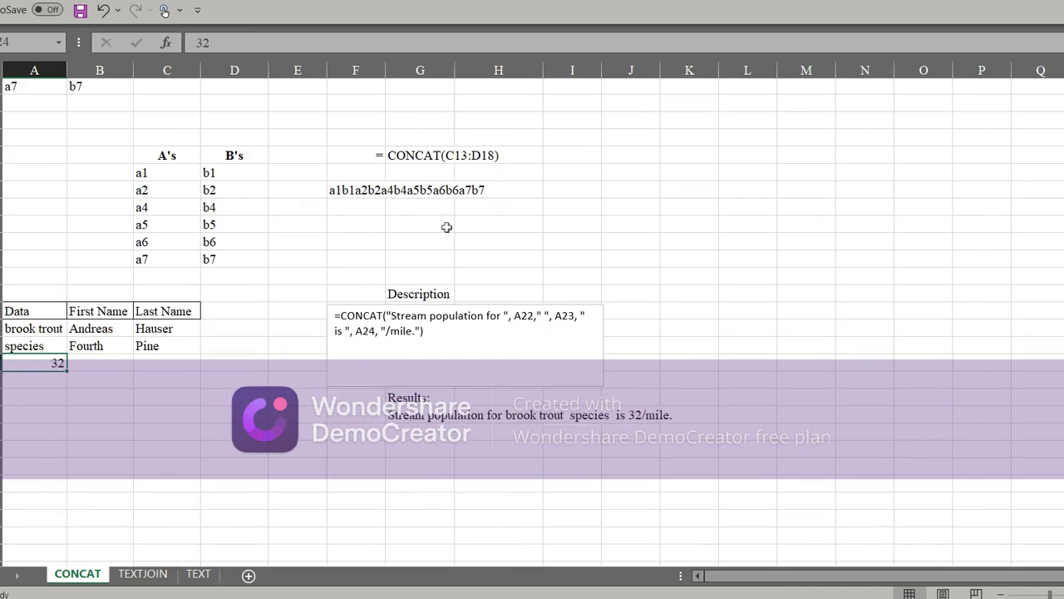
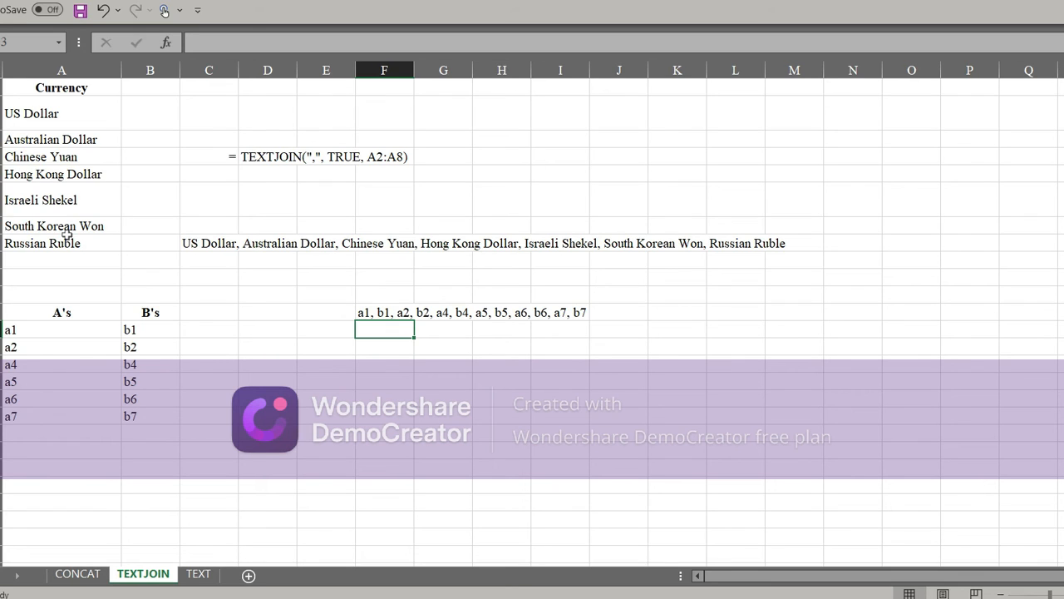
Step: Examine the TEXTJOIN formulas in C8 for the currency list and in F12 for the A's and B's table
click(211, 242)
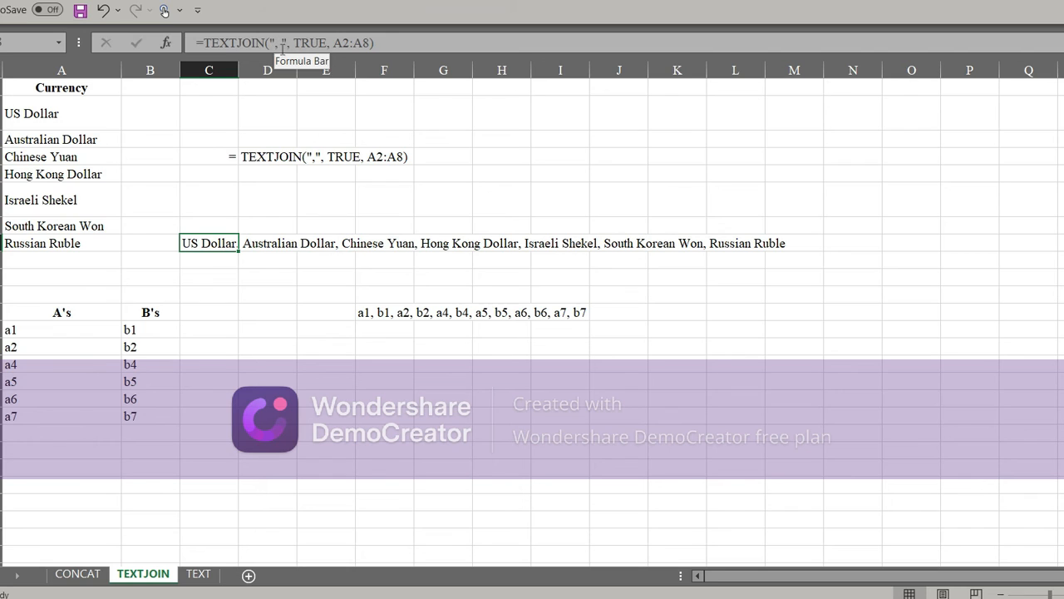
click(280, 43)
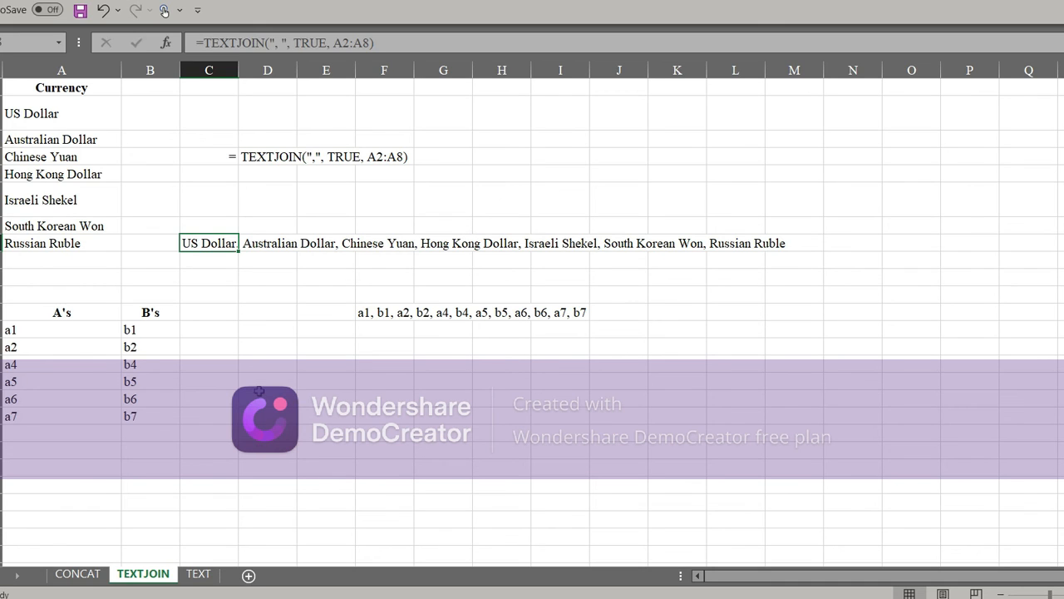
click(394, 311)
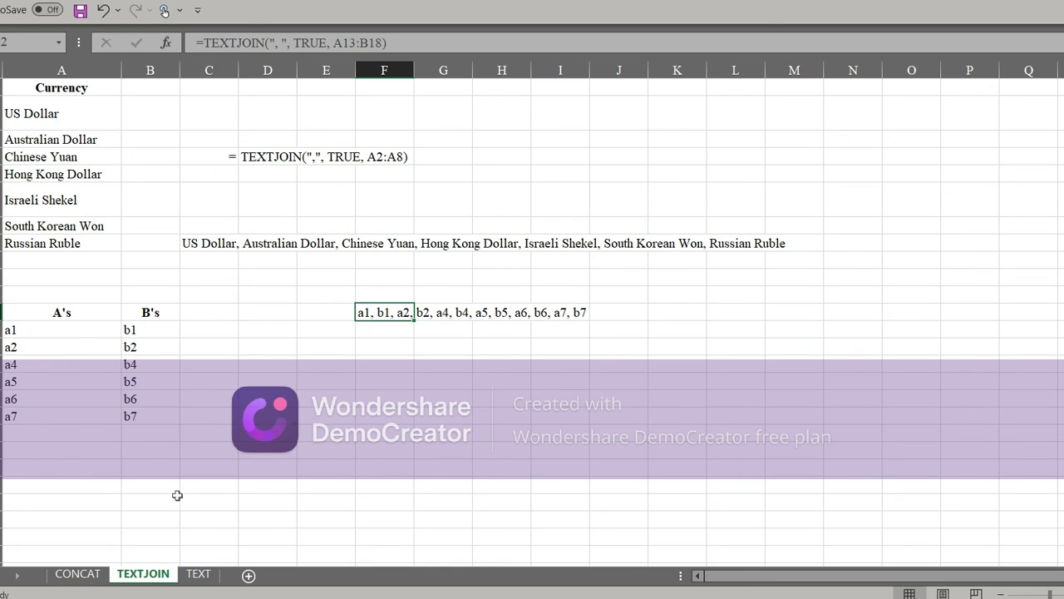
Step: Compare the CONCAT sheet's range example, CONCAT(C13:D18), with the delimited example in F12 on the TEXTJOIN sheet
click(82, 574)
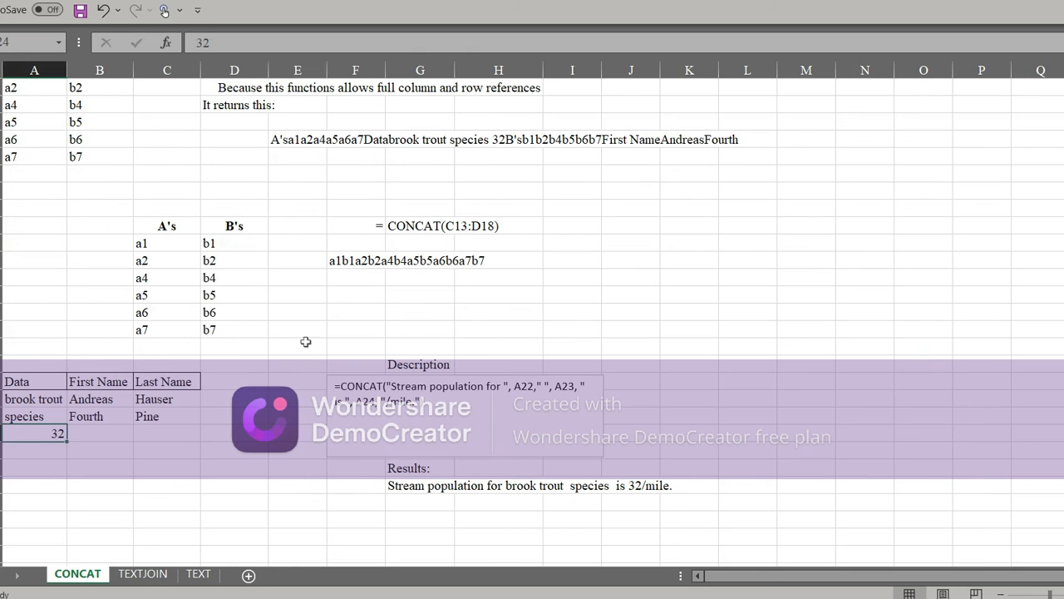
scroll(361, 262, up, 1)
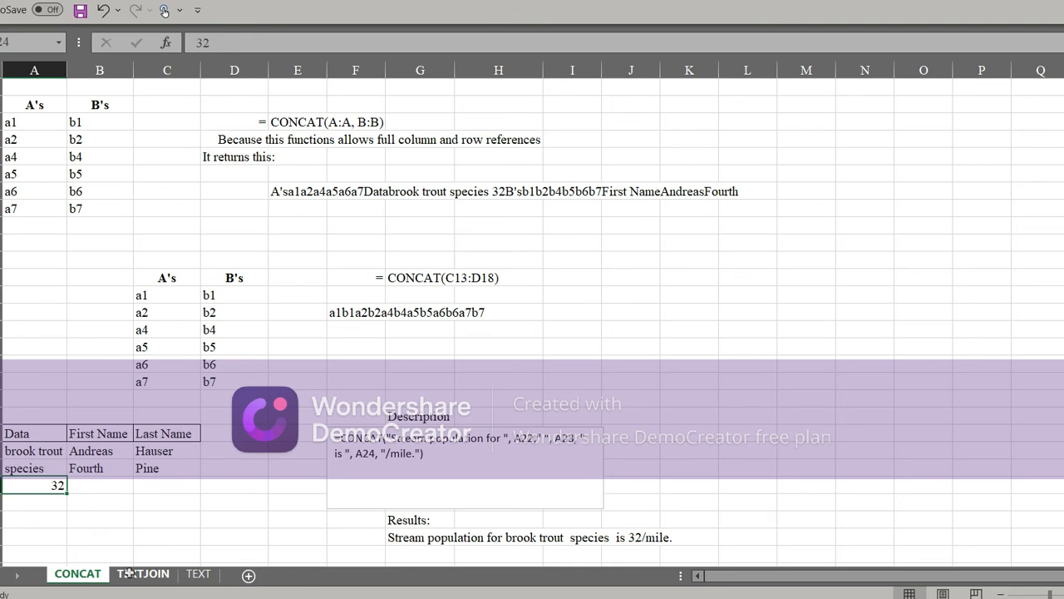
click(129, 574)
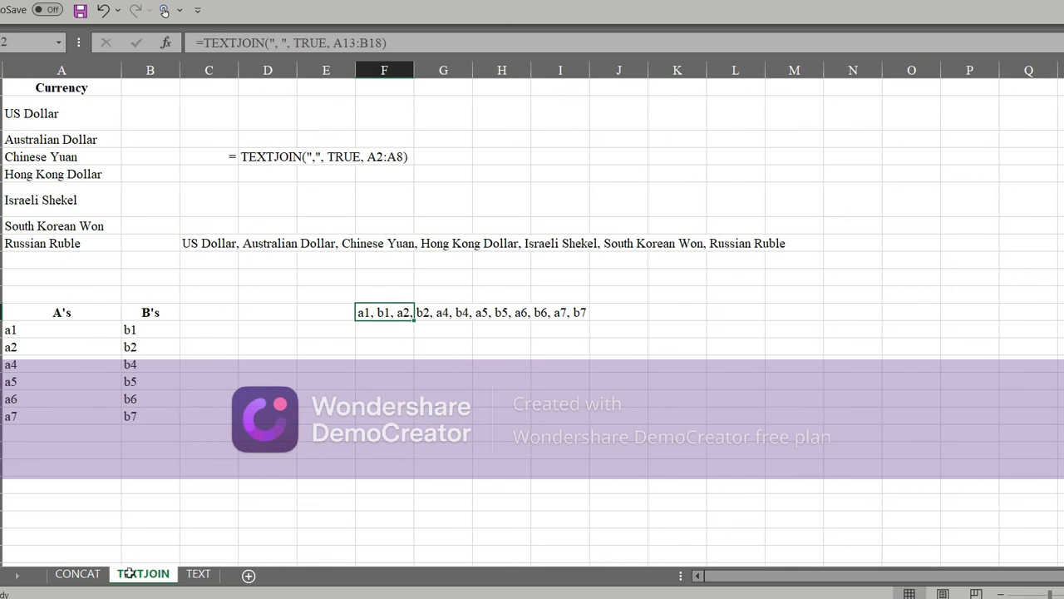
click(70, 577)
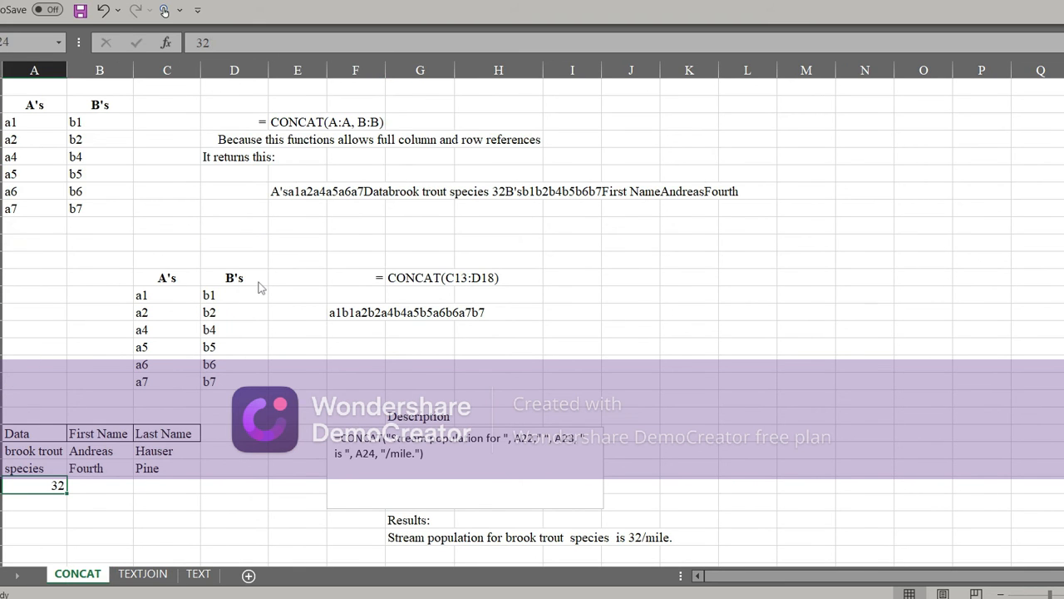
click(133, 573)
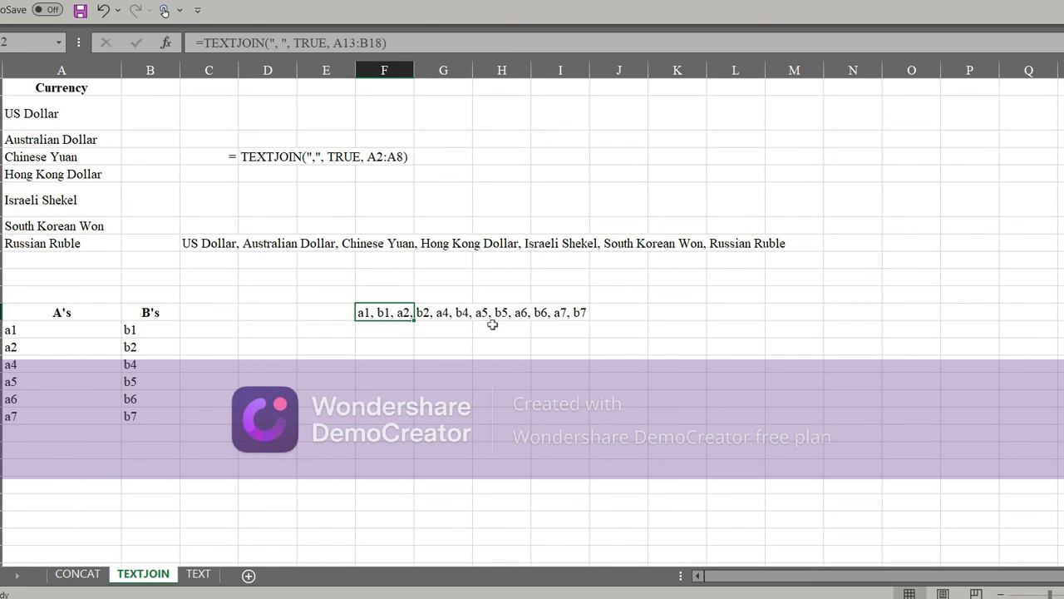
click(79, 573)
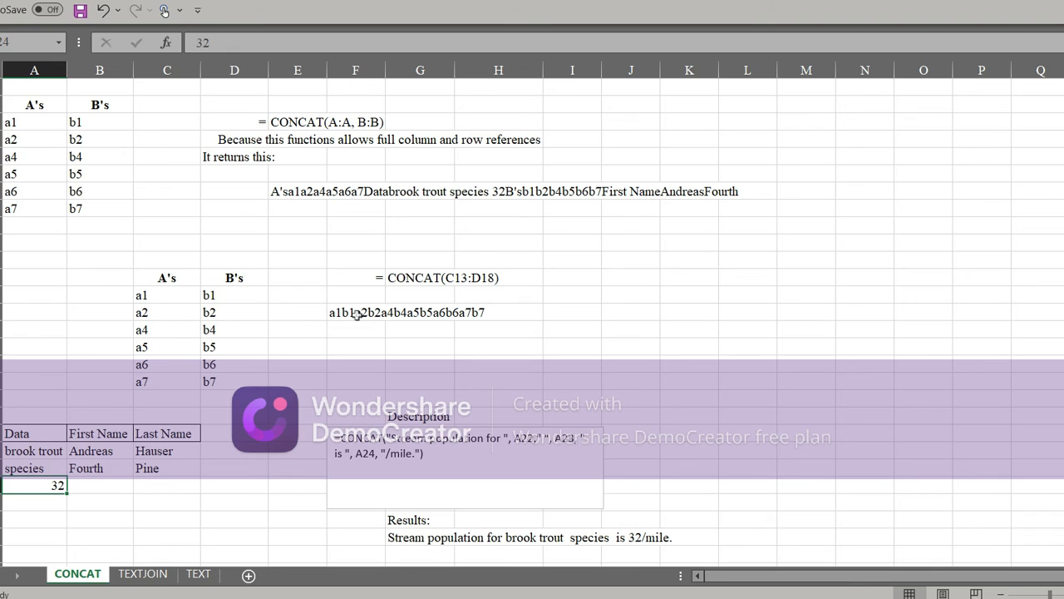
click(146, 574)
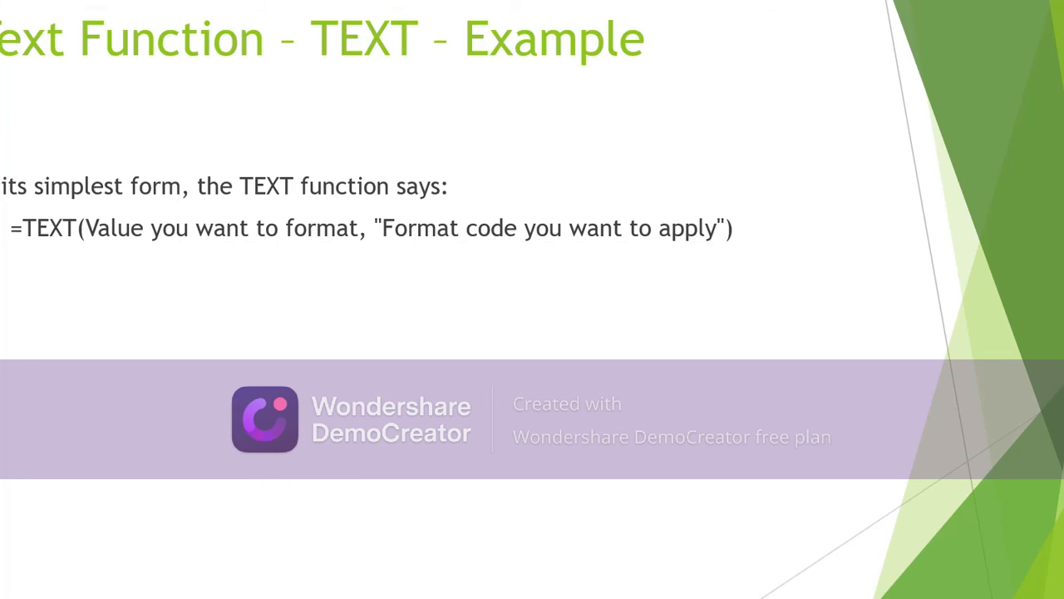
key(Right)
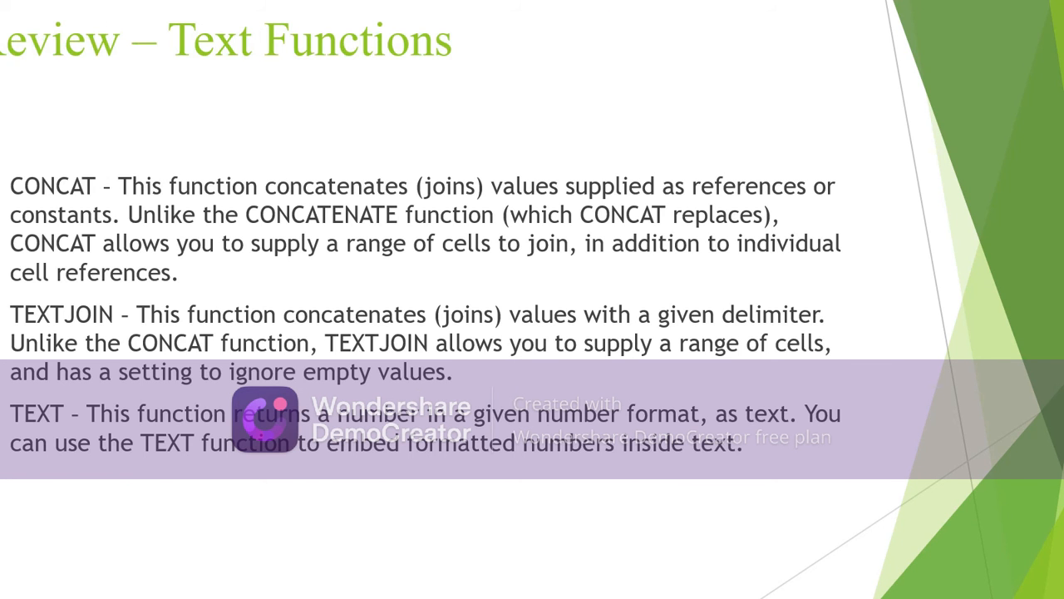